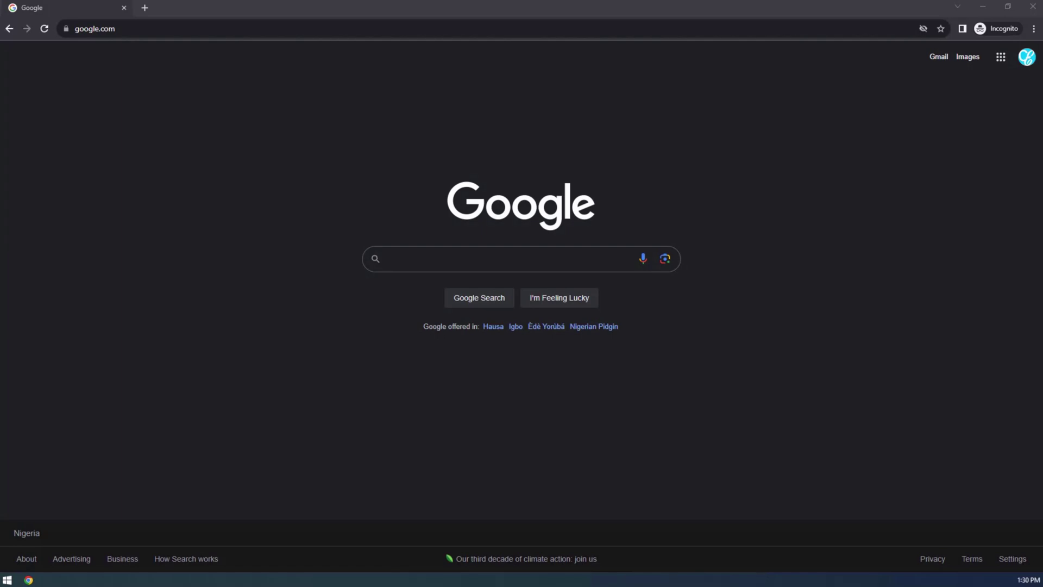
Search Google for 'get jira free' and open Atlassian's Jira free page in a new tab
{"action": "left_click", "coordinate": [404, 259]}
{"action": "type", "text": "get"}
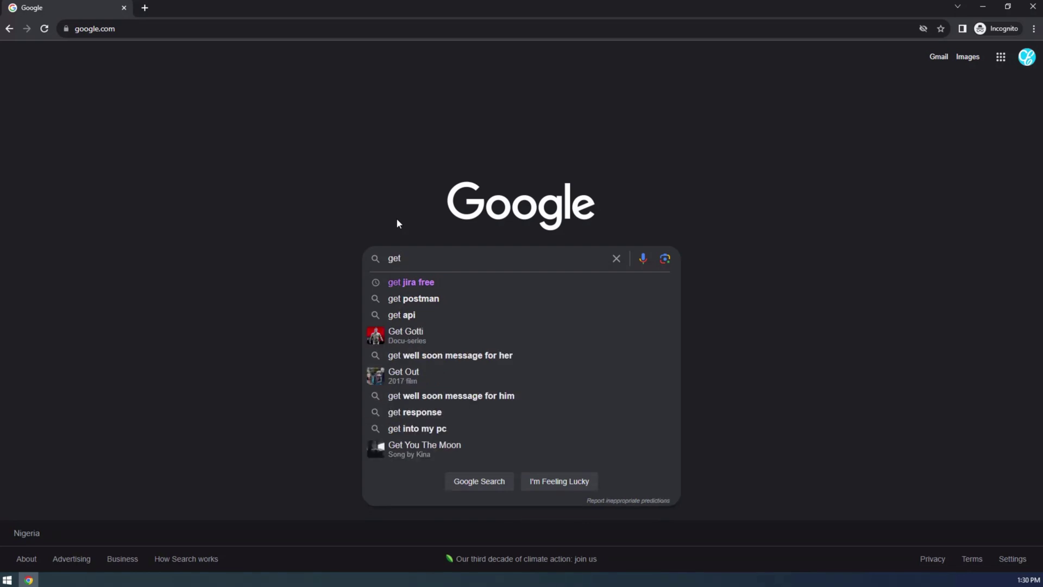
{"action": "left_click", "coordinate": [426, 282]}
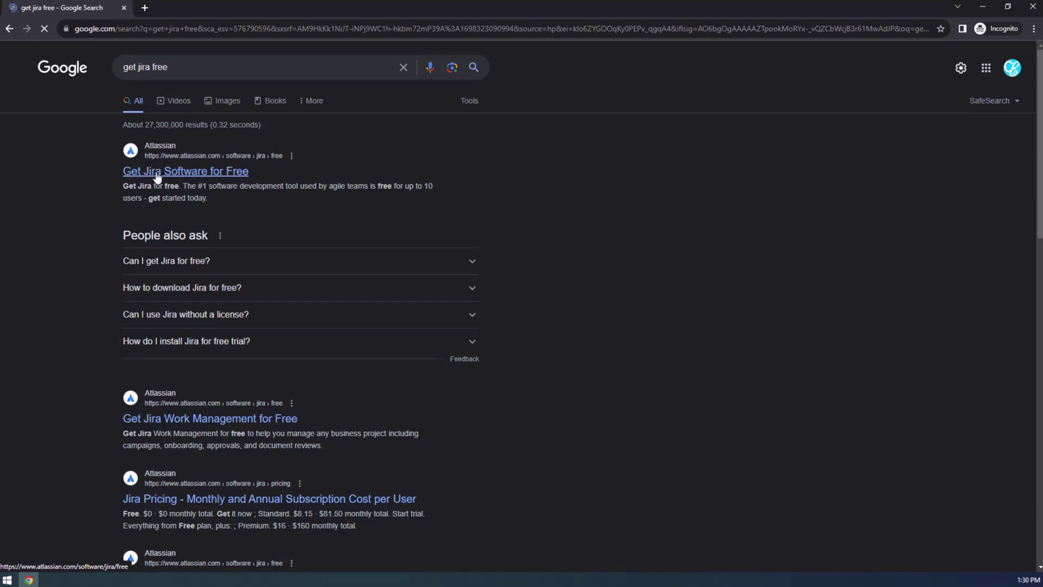
{"action": "right_click", "coordinate": [183, 168]}
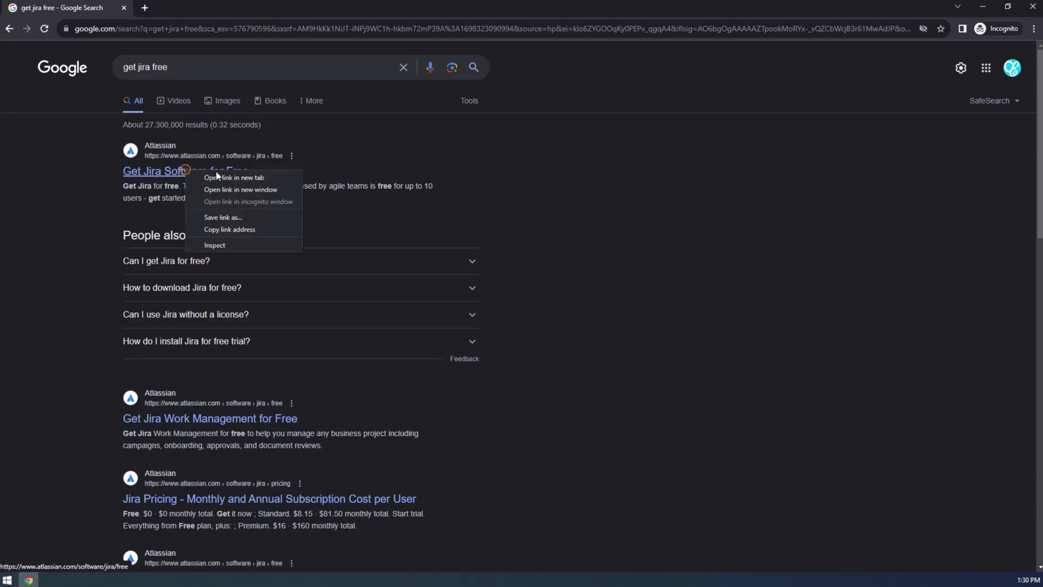
{"action": "left_click", "coordinate": [241, 178]}
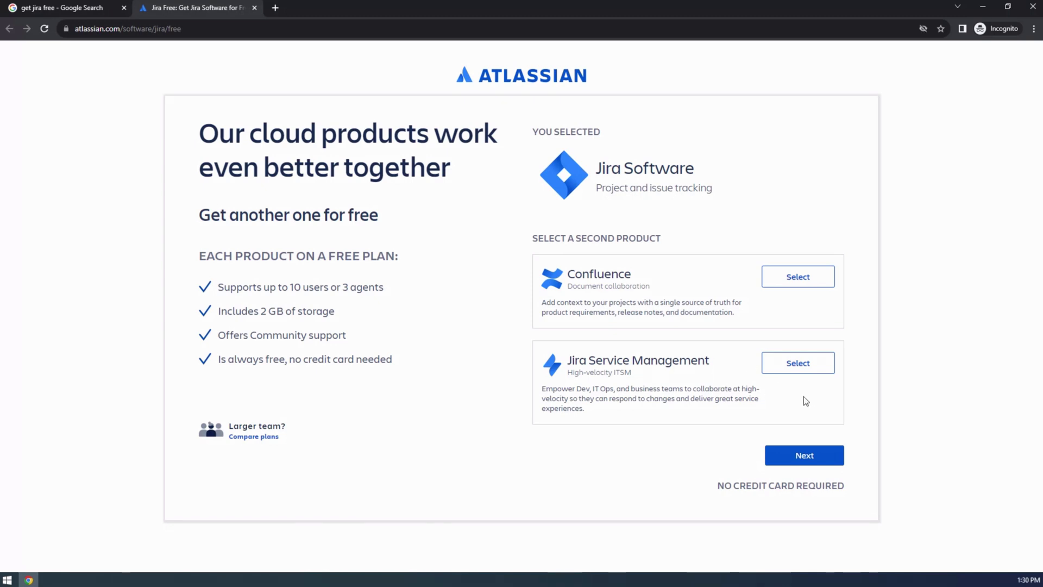
Skip the second product and continue with Jira Software alone
{"action": "left_click", "coordinate": [811, 459]}
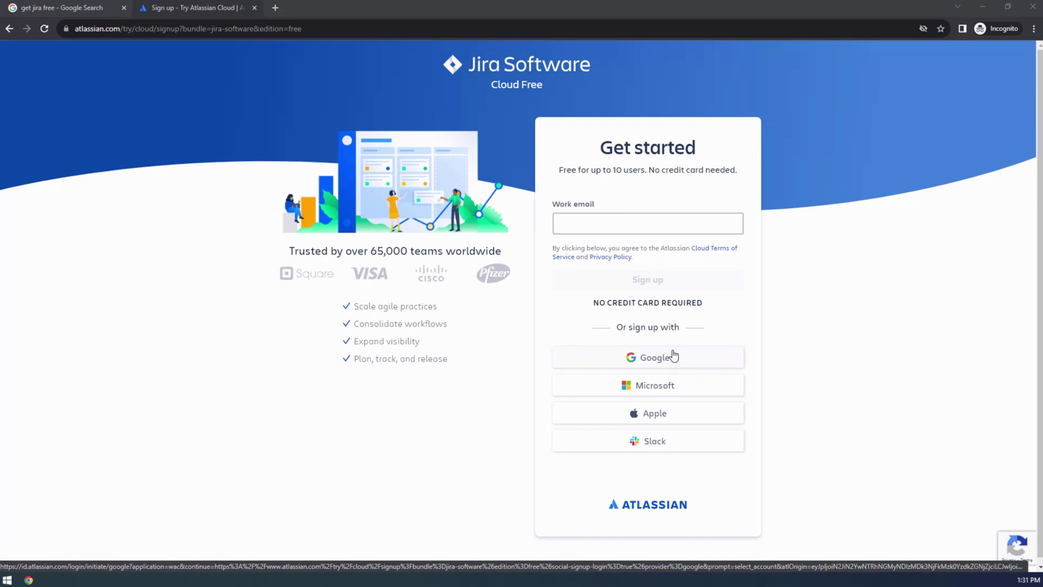
Sign up with Google, choosing the existing Google account
{"action": "left_click", "coordinate": [674, 363]}
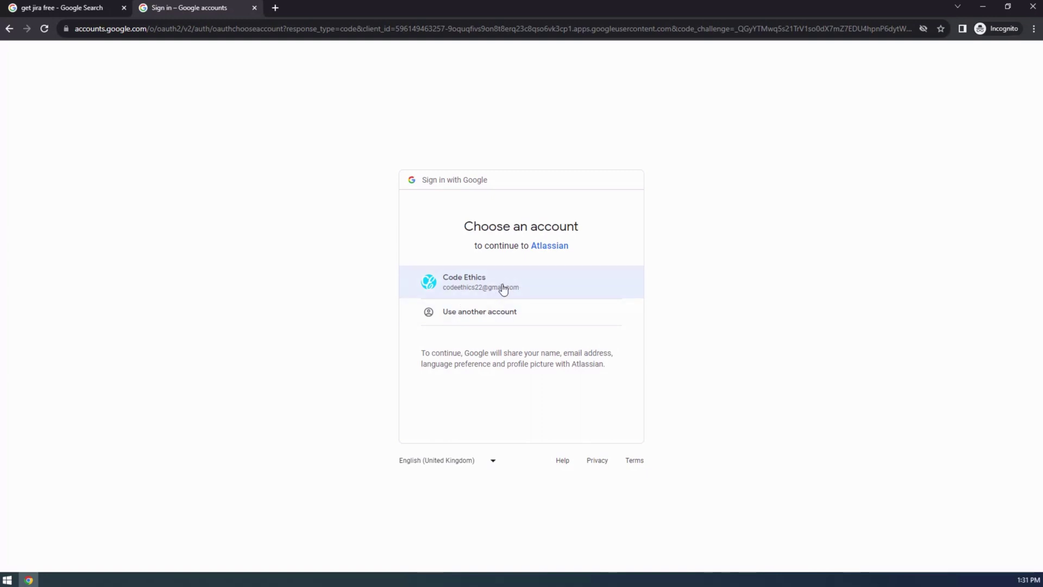
{"action": "left_click", "coordinate": [569, 286]}
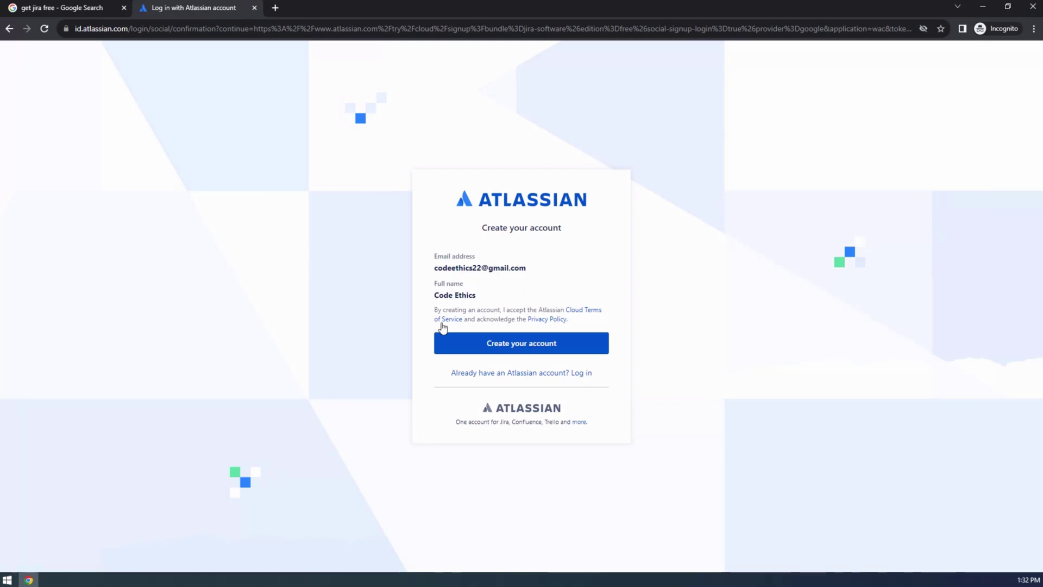
Create the Atlassian account and solve the traffic-light image check
{"action": "left_click", "coordinate": [535, 346]}
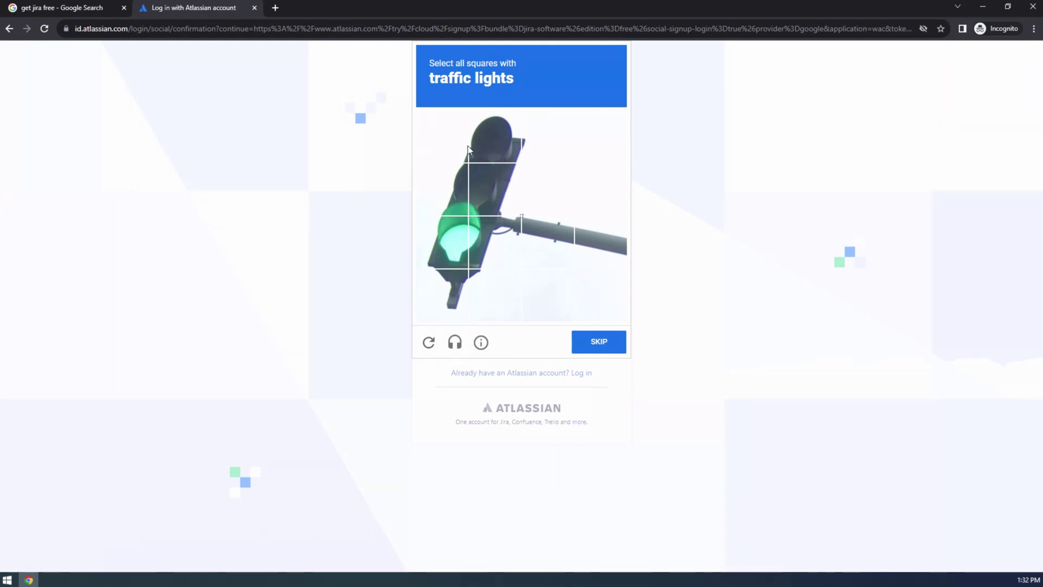
{"action": "left_click", "coordinate": [492, 144]}
{"action": "left_click", "coordinate": [442, 188]}
{"action": "left_click", "coordinate": [491, 188]}
{"action": "left_click", "coordinate": [494, 247]}
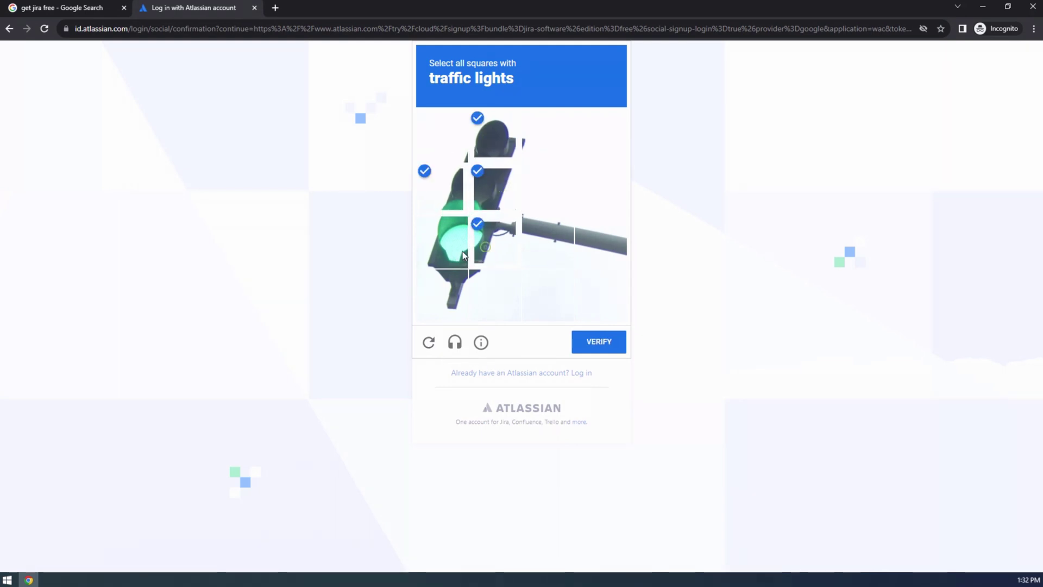
{"action": "left_click", "coordinate": [446, 245]}
{"action": "left_click", "coordinate": [456, 305]}
{"action": "left_click", "coordinate": [541, 236]}
{"action": "left_click", "coordinate": [600, 242]}
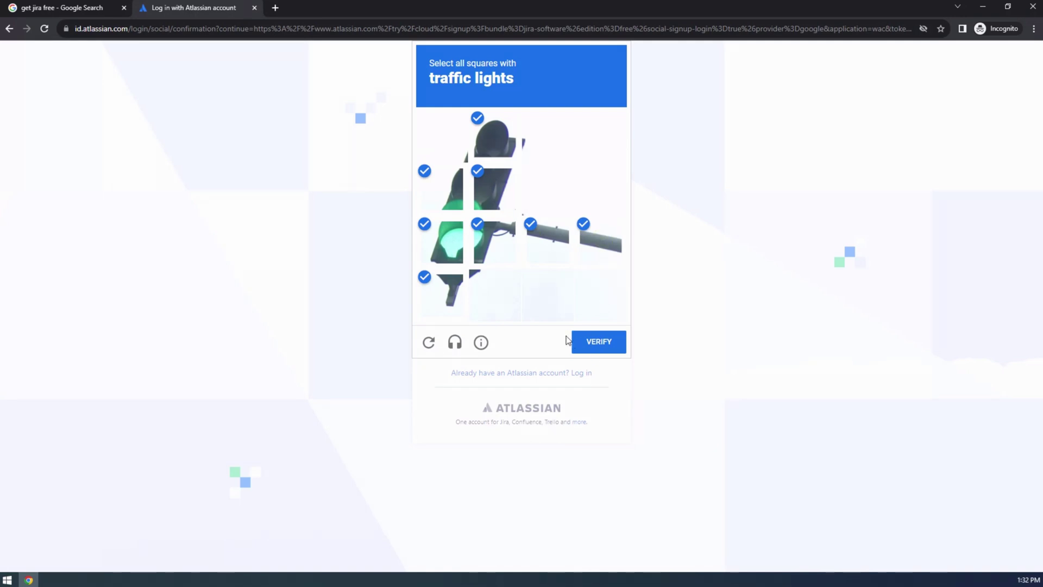
{"action": "left_click", "coordinate": [482, 294]}
{"action": "left_click", "coordinate": [459, 155]}
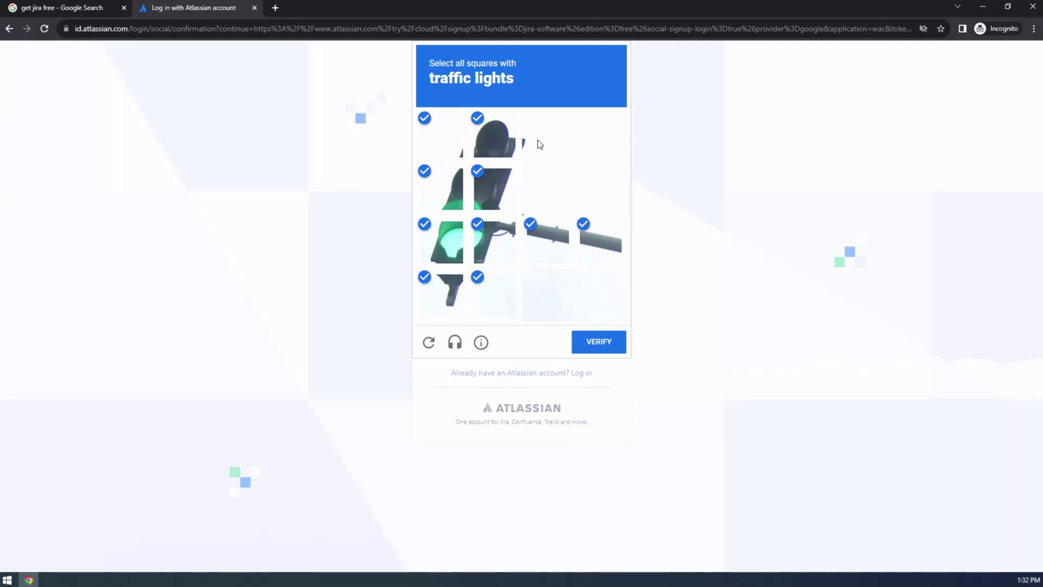
{"action": "left_click", "coordinate": [537, 144]}
{"action": "left_click", "coordinate": [599, 348]}
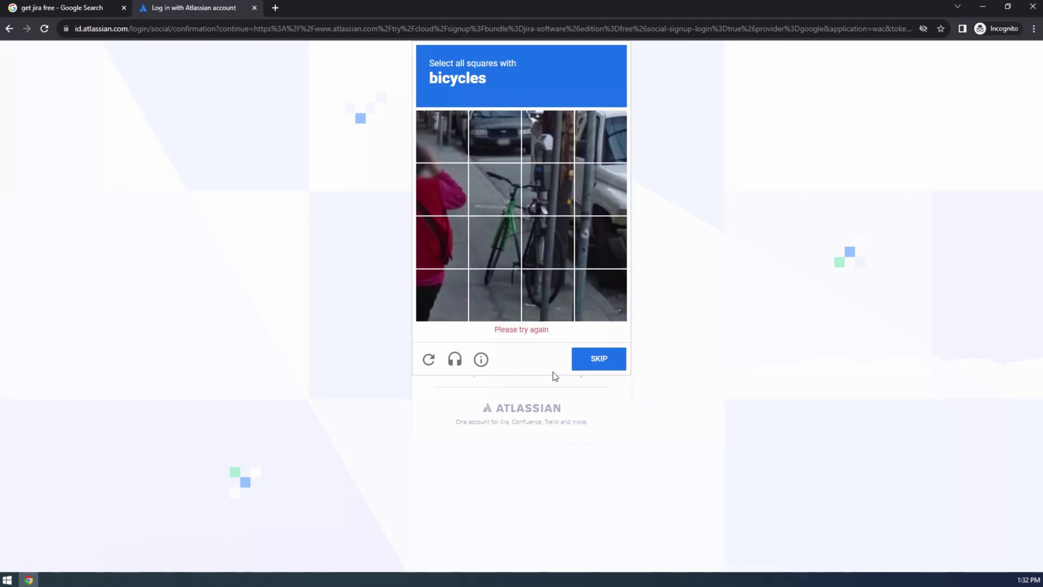
Select all the bicycle squares and verify the image check
{"action": "left_click", "coordinate": [510, 200]}
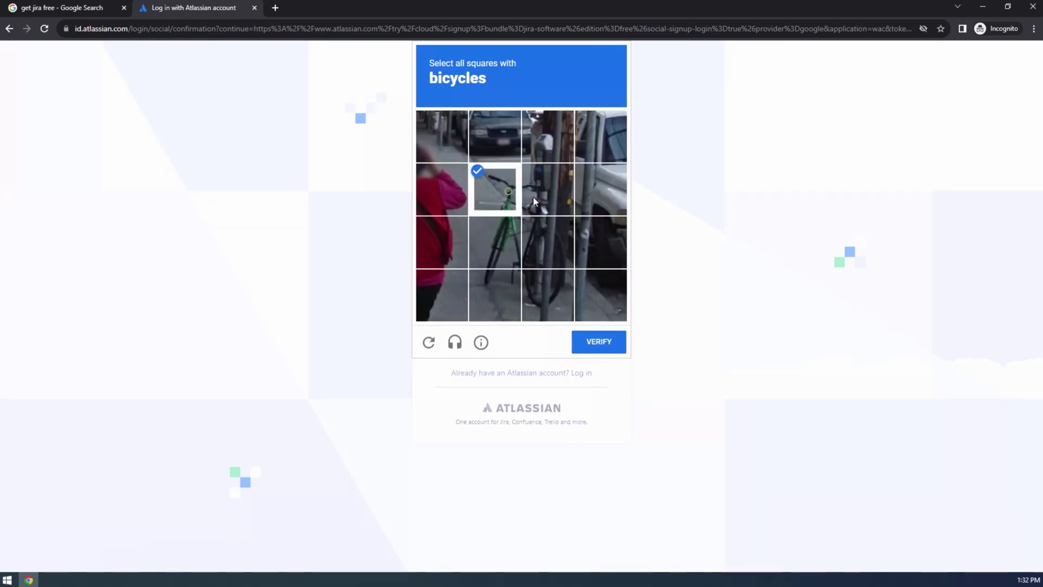
{"action": "left_click", "coordinate": [543, 194]}
{"action": "left_click", "coordinate": [493, 239]}
{"action": "left_click", "coordinate": [552, 239]}
{"action": "left_click", "coordinate": [555, 294]}
{"action": "left_click", "coordinate": [506, 308]}
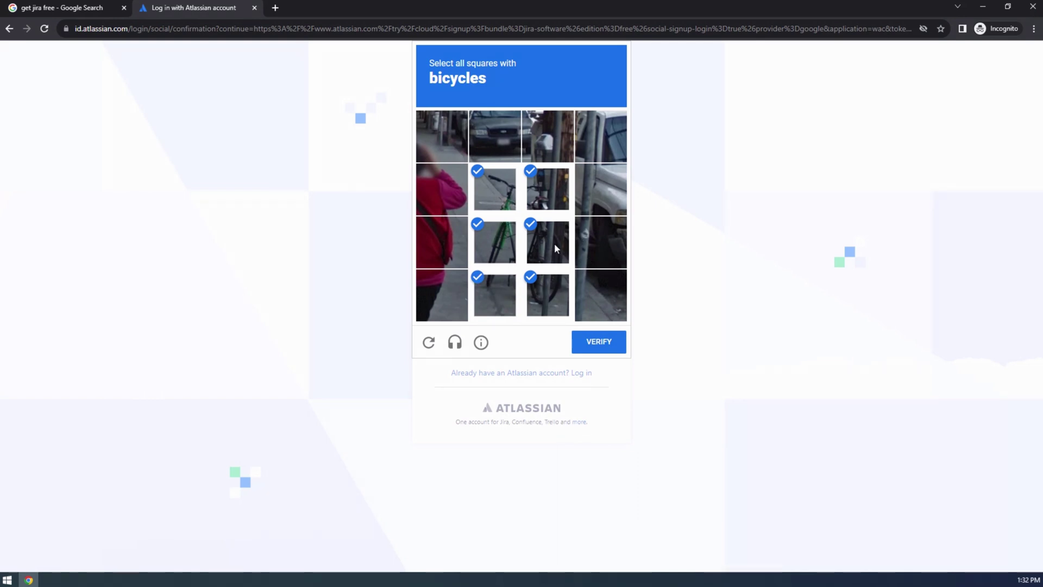
{"action": "left_click", "coordinate": [601, 343]}
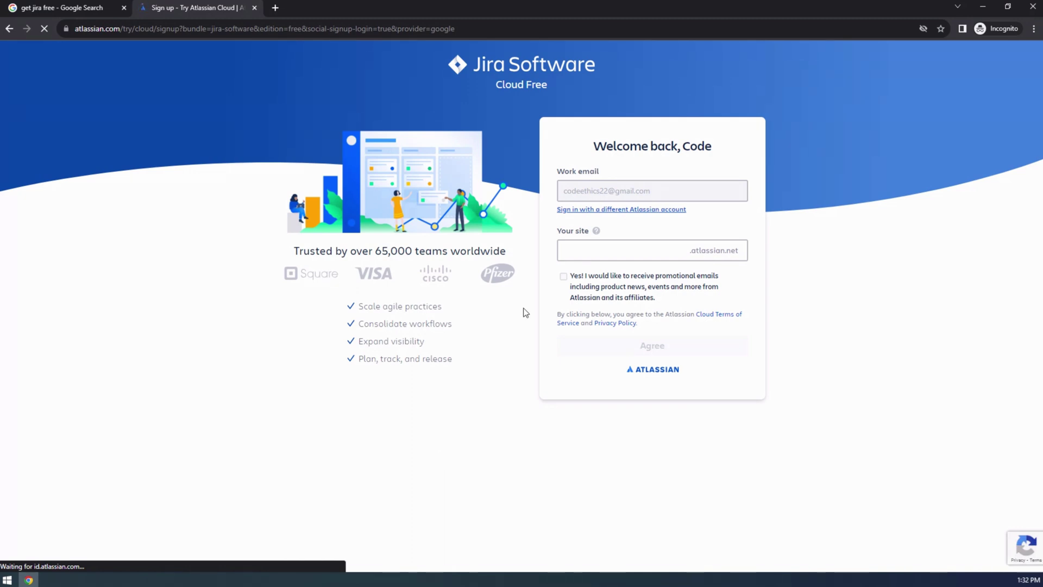
Name the site 'codeethicsap' and agree to the terms to create it
{"action": "left_click", "coordinate": [605, 249]}
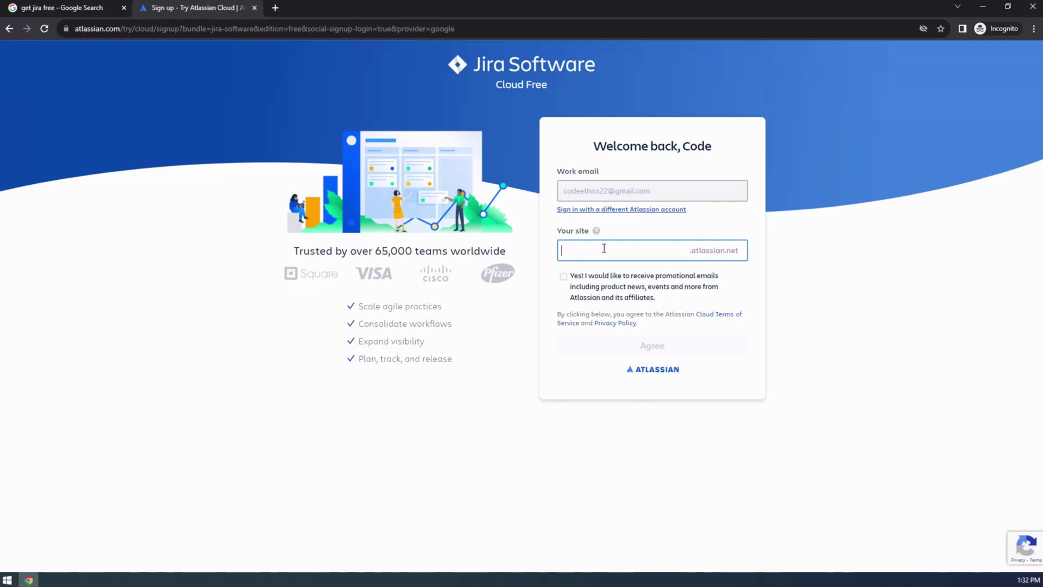
{"action": "type", "text": "co"}
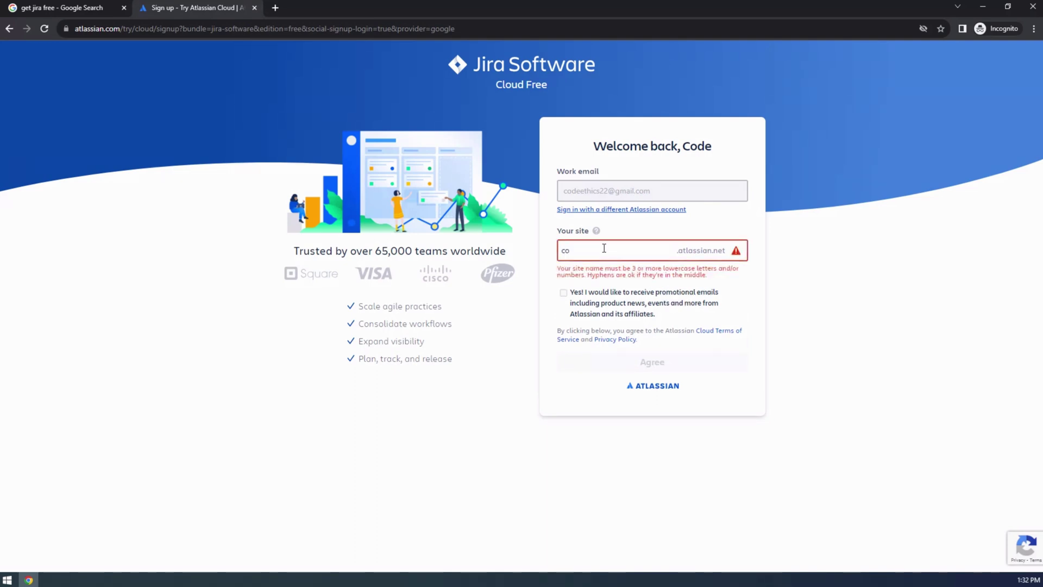
{"action": "type", "text": "de"}
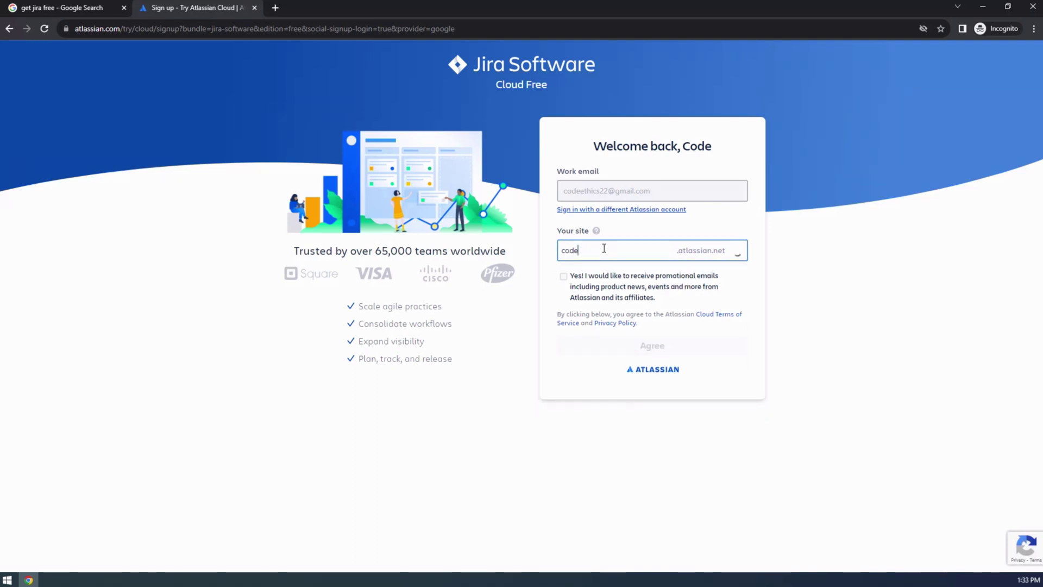
{"action": "type", "text": "ethicsapitest"}
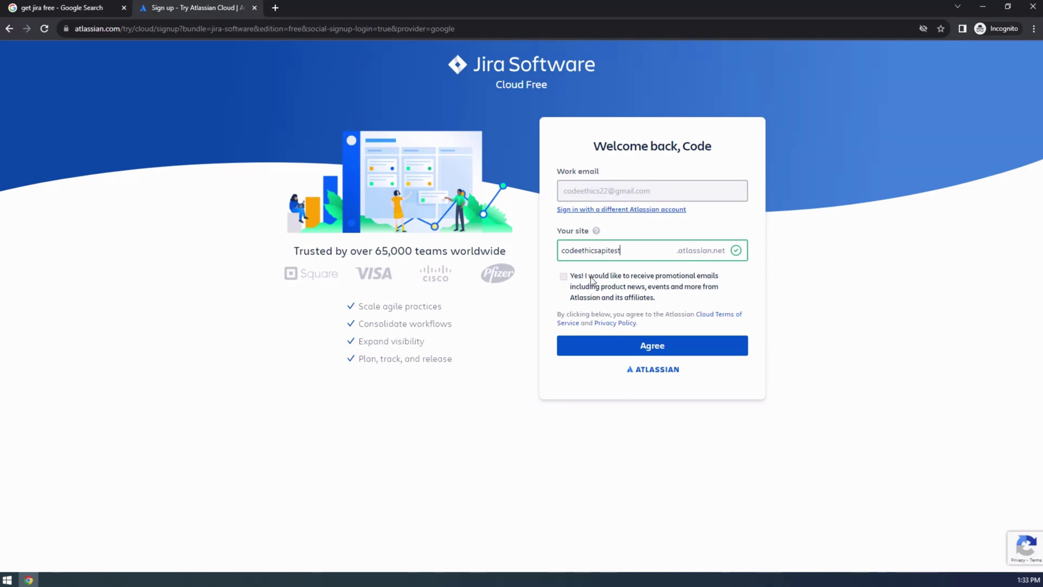
{"action": "left_click", "coordinate": [657, 348]}
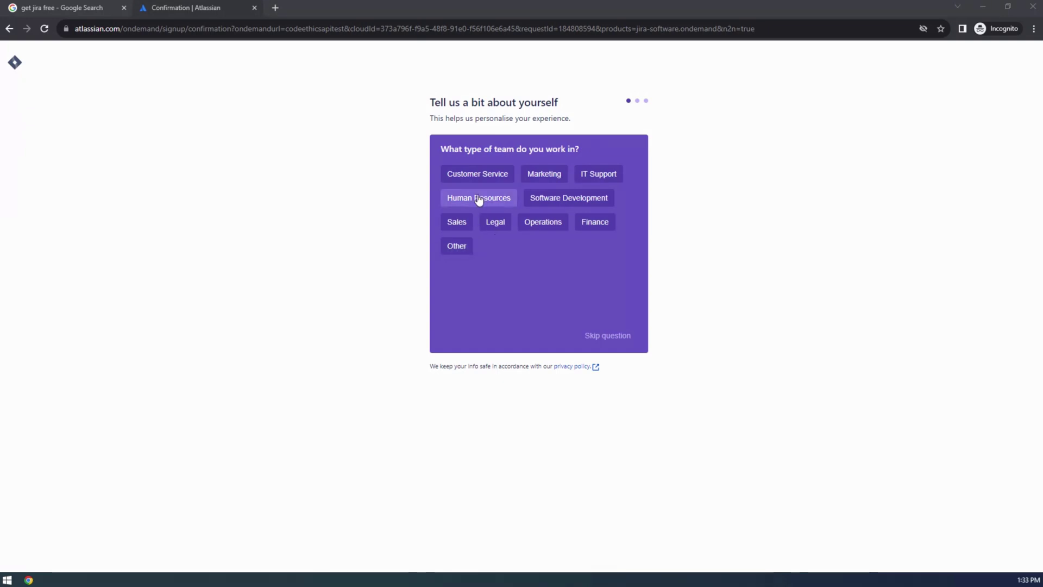
Answer IT Support team, IT Support Manager role, and Testing and quality assurance (QA) as main task
{"action": "left_click", "coordinate": [599, 174]}
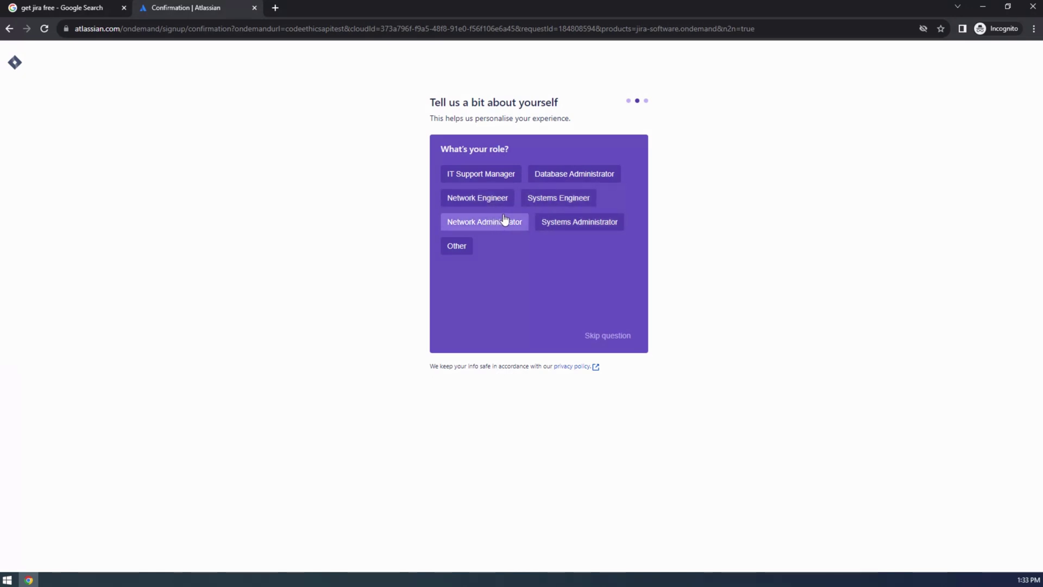
{"action": "left_click", "coordinate": [493, 173]}
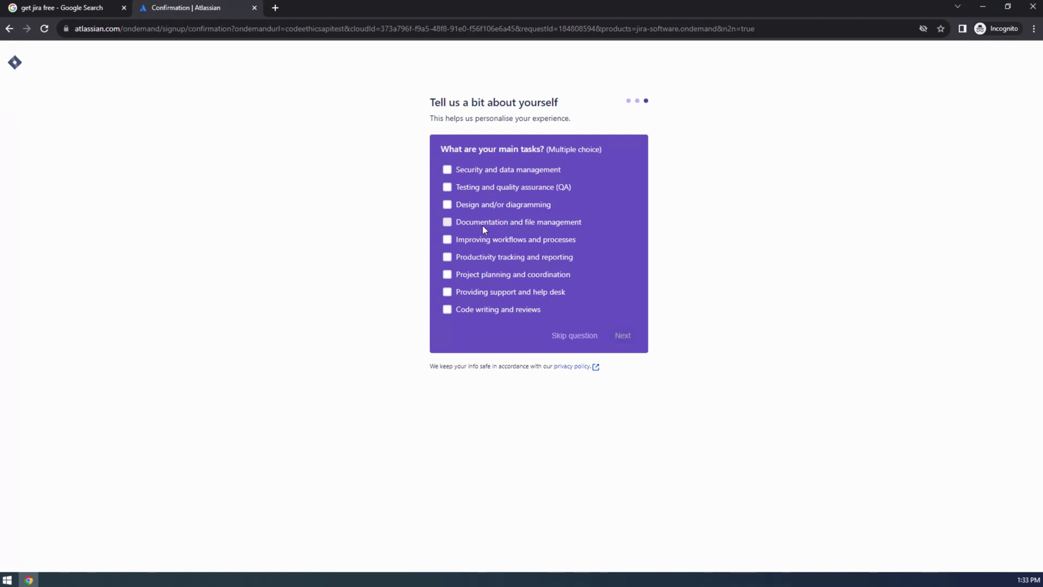
{"action": "left_click", "coordinate": [448, 188]}
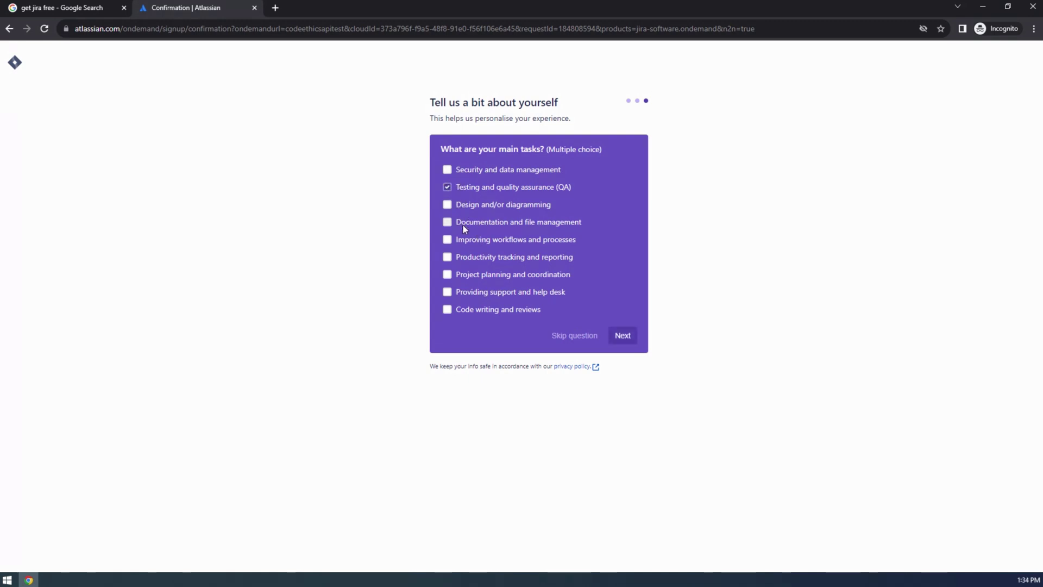
{"action": "left_click", "coordinate": [625, 335]}
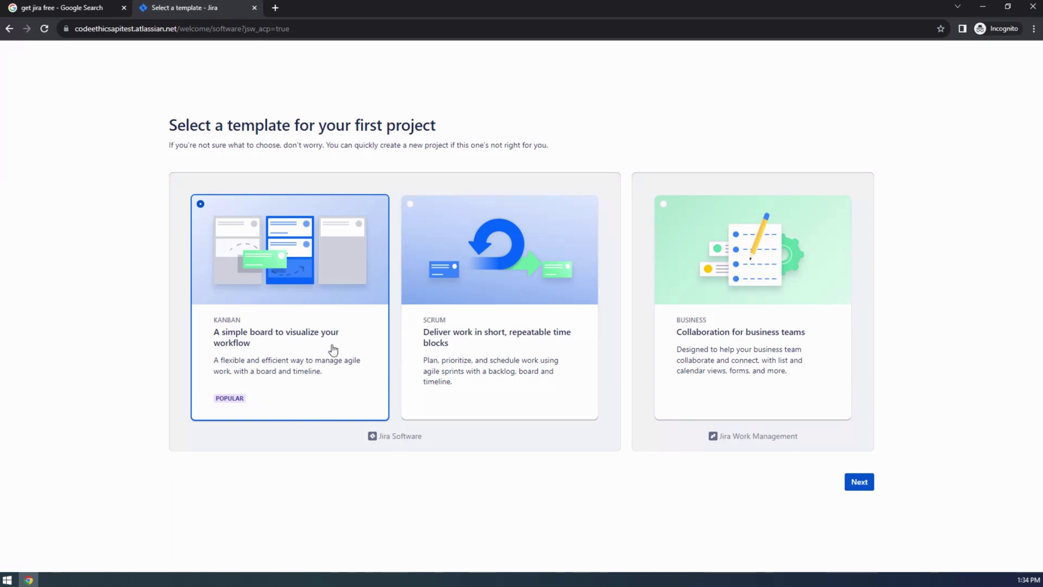
Choose the Scrum template for the first project, creating My Scrum Project
{"action": "left_click", "coordinate": [505, 323]}
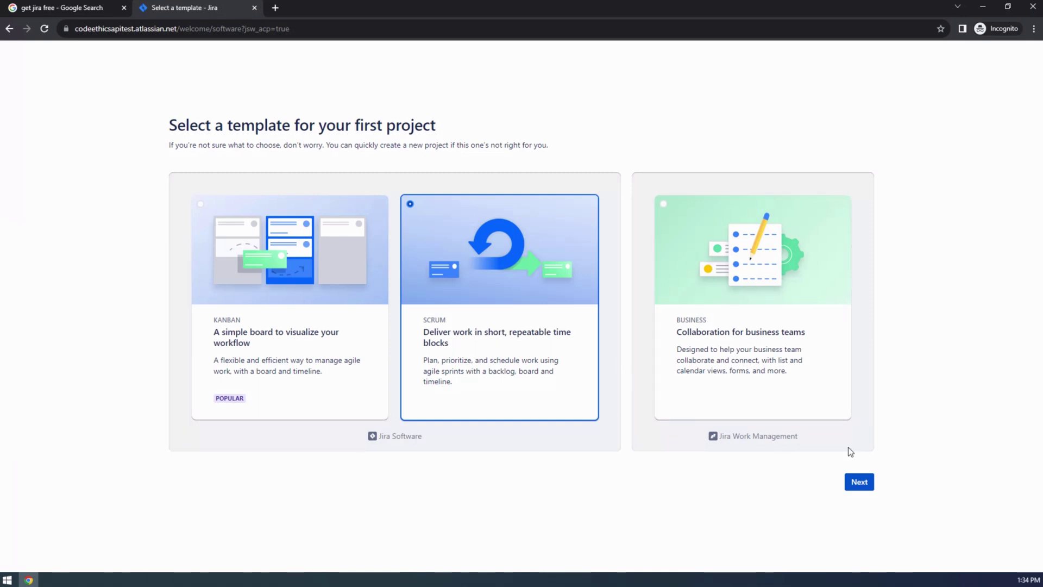
{"action": "left_click", "coordinate": [864, 485]}
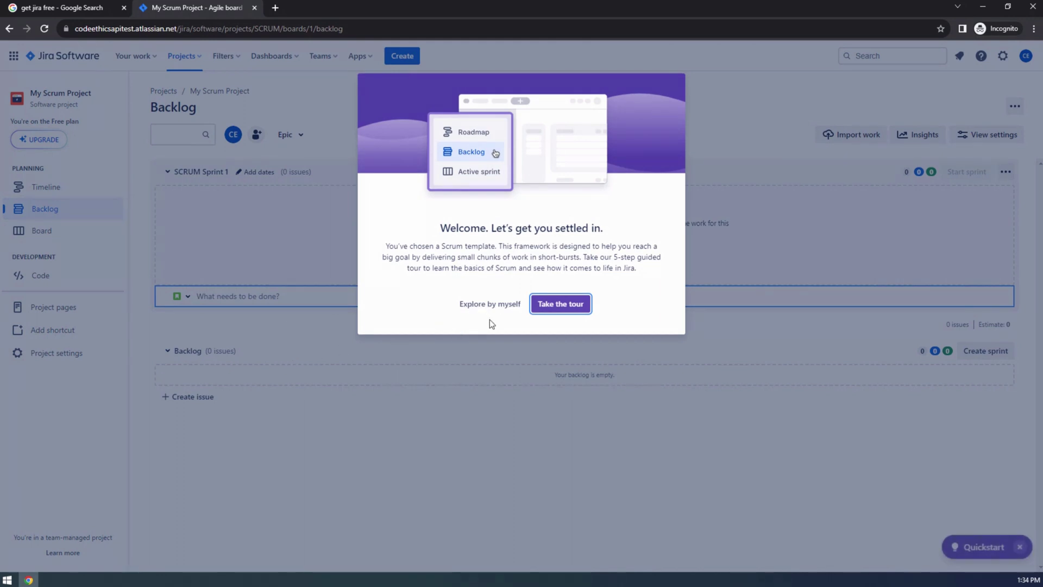
Choose Explore by myself on the welcome tour and collapse the Quickstart checklist
{"action": "left_click", "coordinate": [508, 305]}
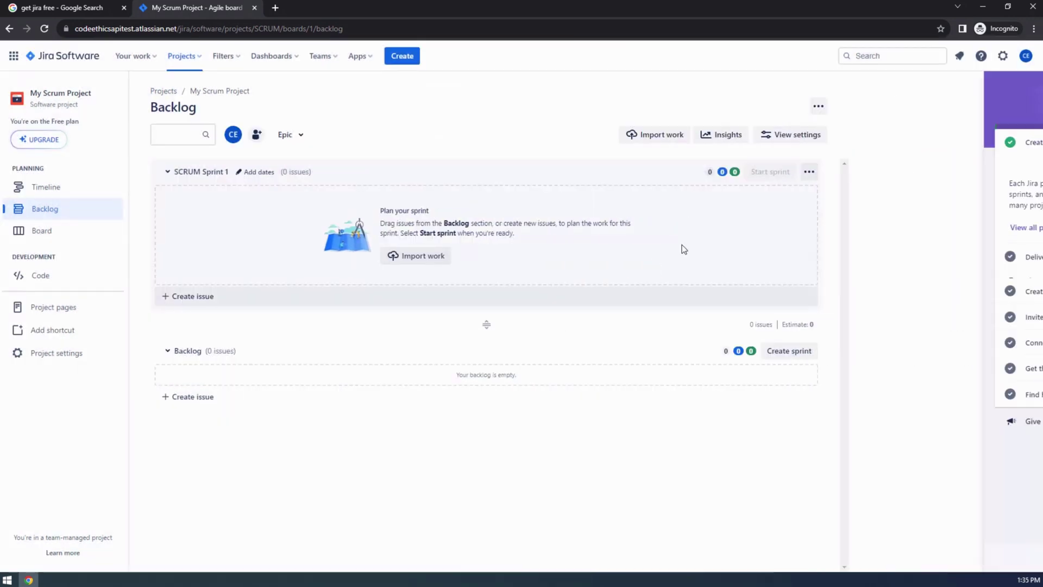
{"action": "left_click", "coordinate": [1021, 86]}
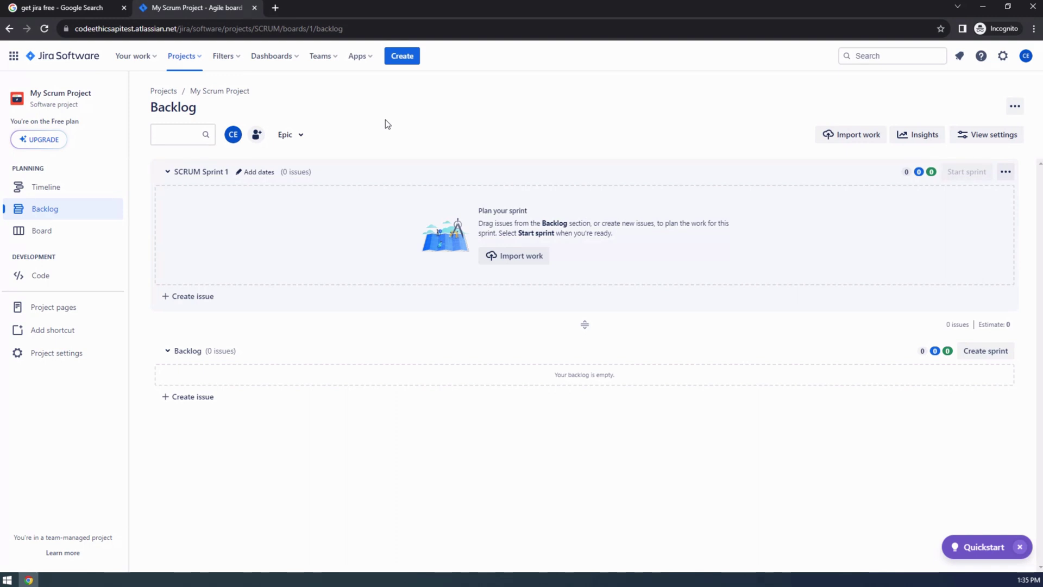
Go from the profile menu to Manage account's Security settings
{"action": "left_click", "coordinate": [1027, 59]}
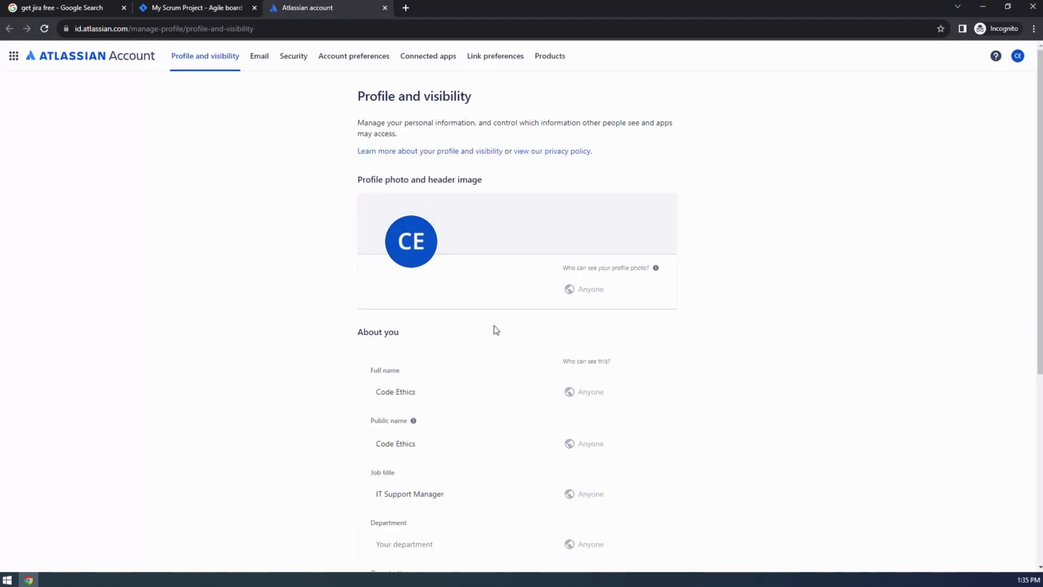
{"action": "scroll", "coordinate": [552, 349], "scroll_direction": "down", "scroll_amount": 5}
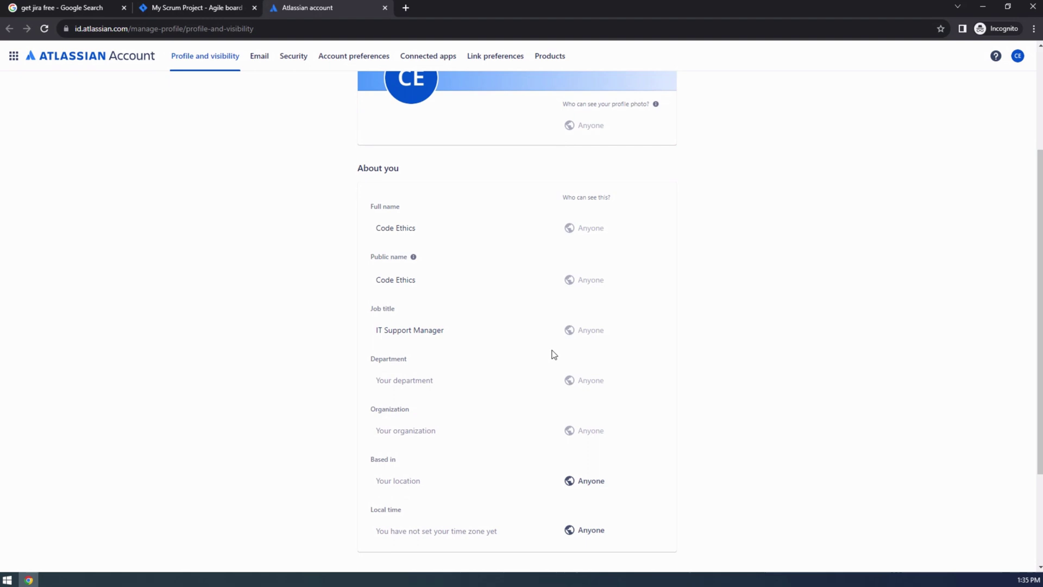
{"action": "scroll", "coordinate": [552, 353], "scroll_direction": "up", "scroll_amount": 5}
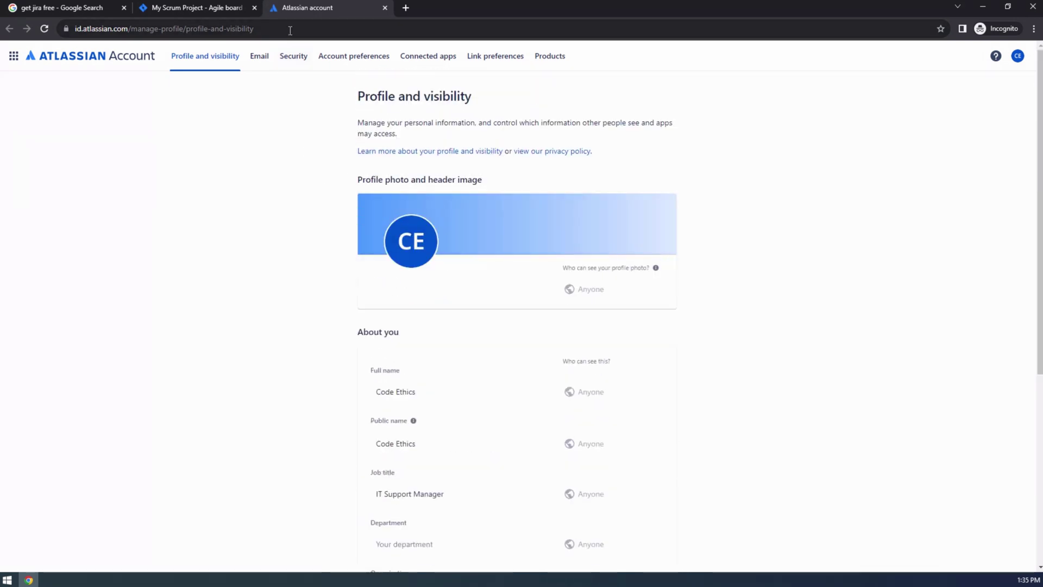
{"action": "left_click", "coordinate": [293, 56]}
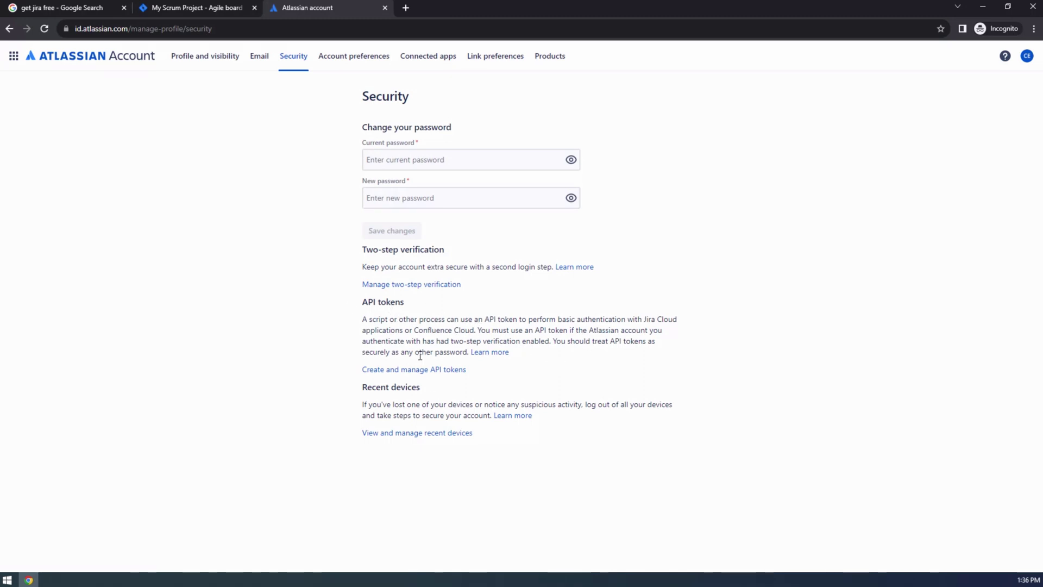
Open the API tokens page and start a new API token
{"action": "left_click", "coordinate": [456, 370]}
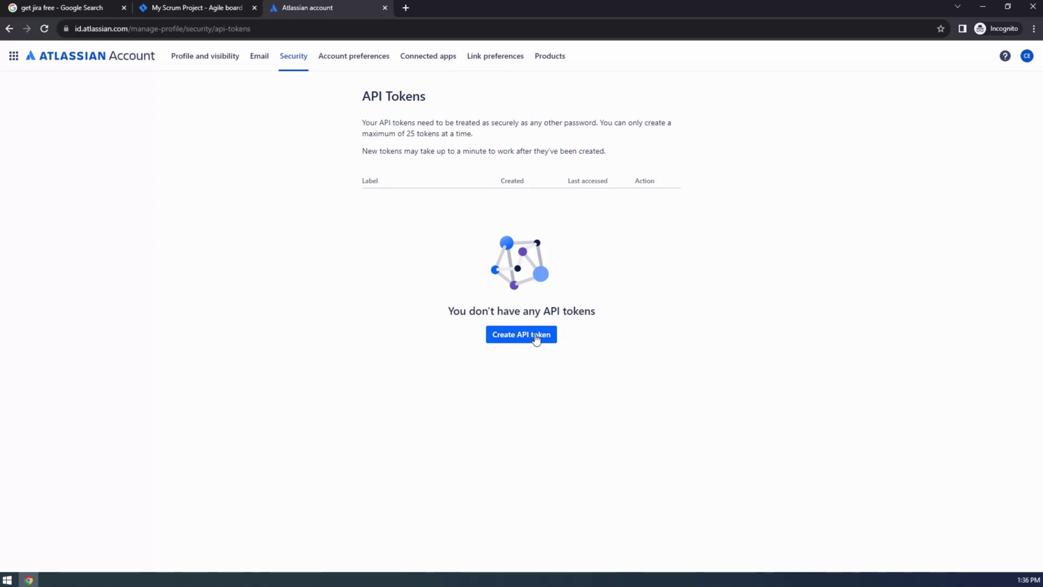
{"action": "left_click", "coordinate": [536, 339]}
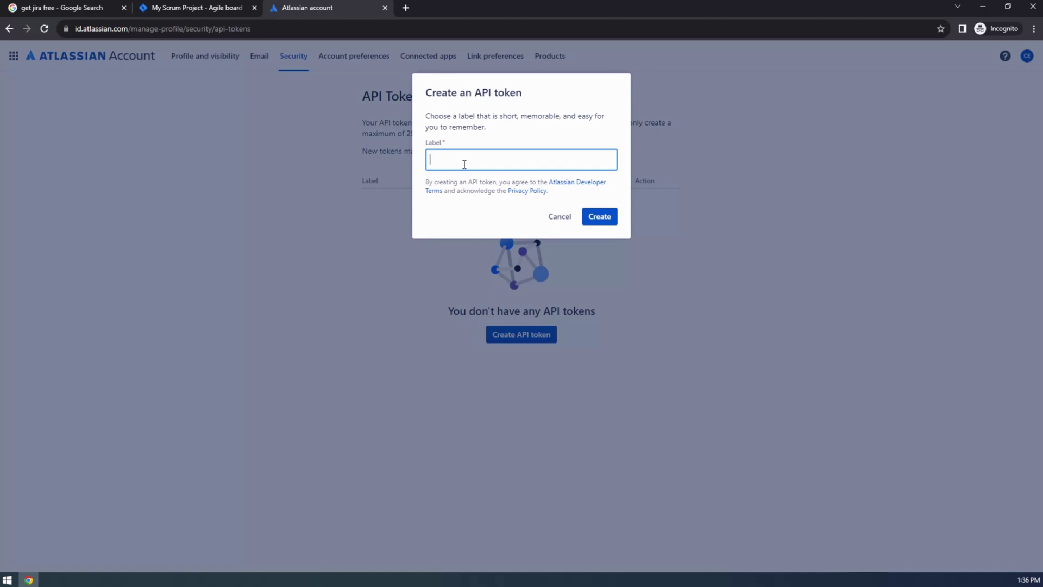
Create a new API token with the label 'apitesting' and copy its value to the clipboard
{"action": "type", "text": "apitesting"}
{"action": "left_click", "coordinate": [599, 217]}
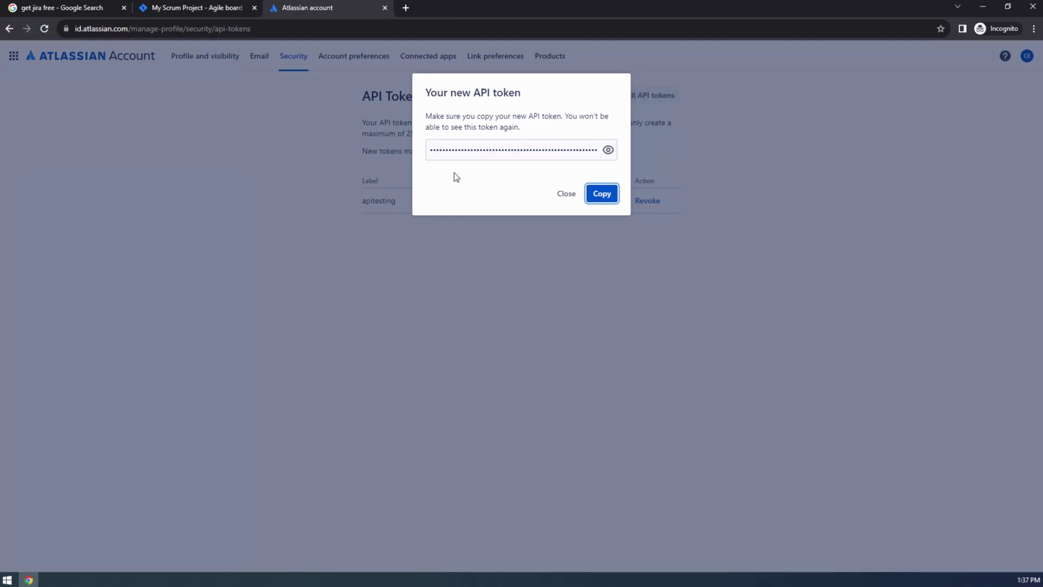
{"action": "left_click", "coordinate": [592, 195]}
{"action": "left_click", "coordinate": [601, 197]}
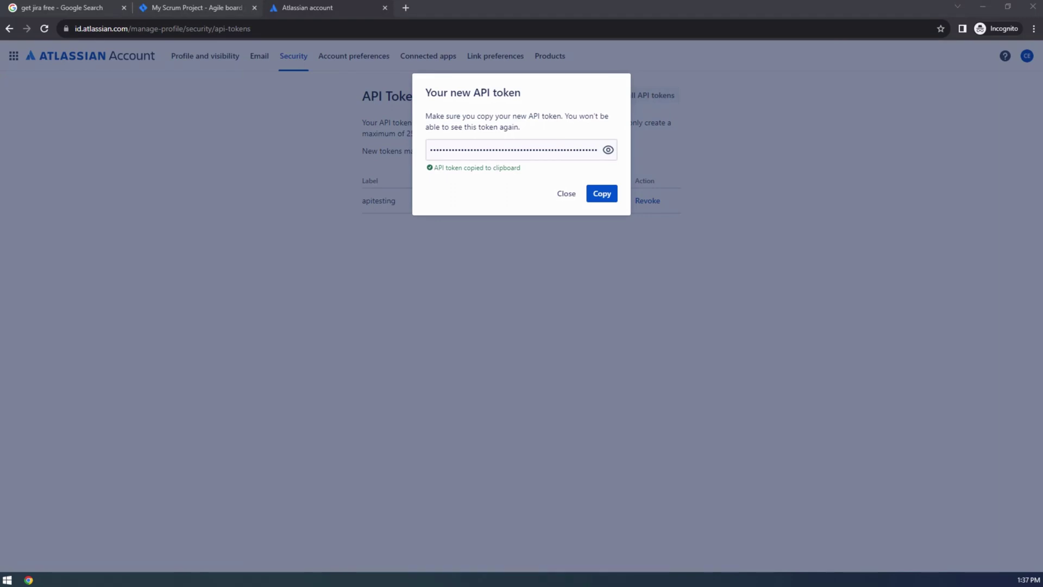
Dismiss the new-token dialog so the 'apitesting' token shows in the API Tokens list
{"action": "left_click", "coordinate": [566, 195]}
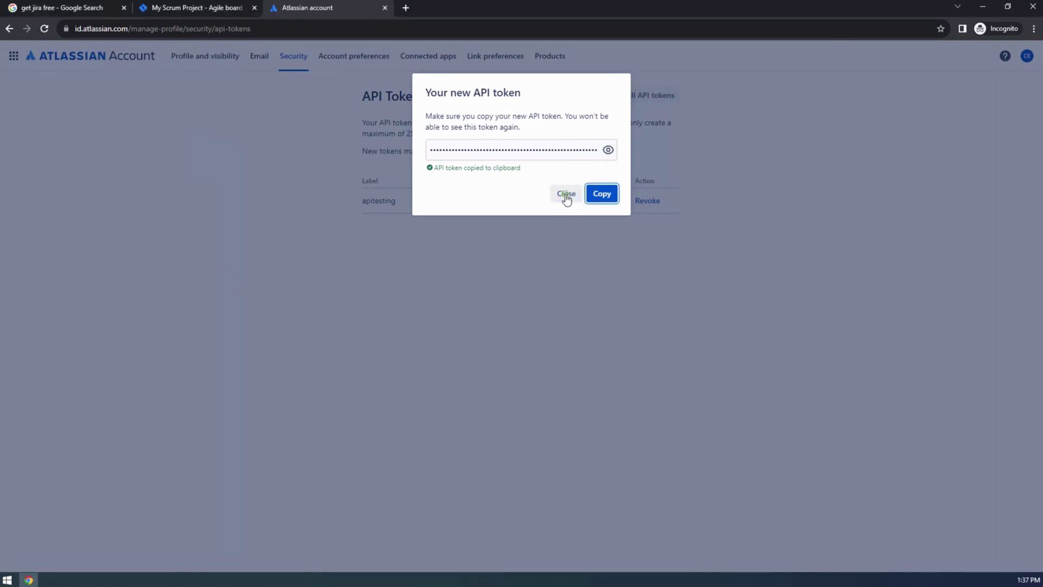